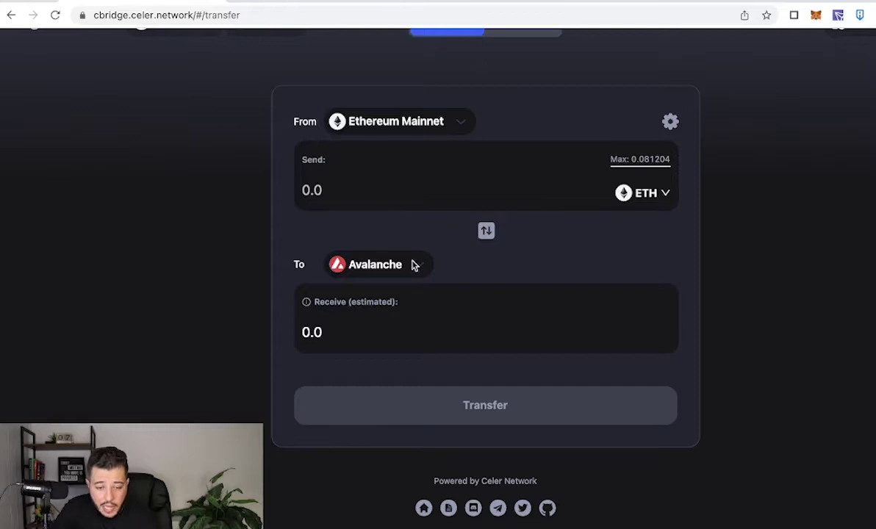
# - Look through the source and destination chains available for the bridge transfer, leaving the selection as it is
pyautogui.click(410, 125)
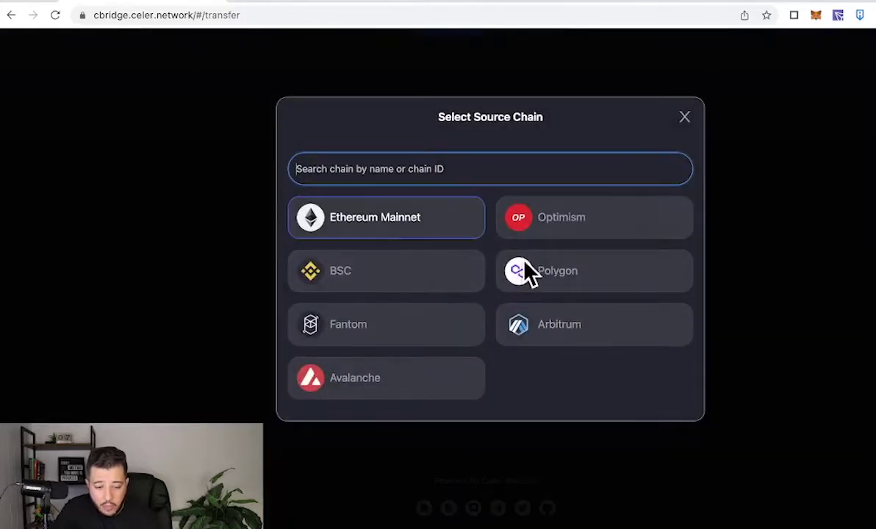
pyautogui.click(391, 377)
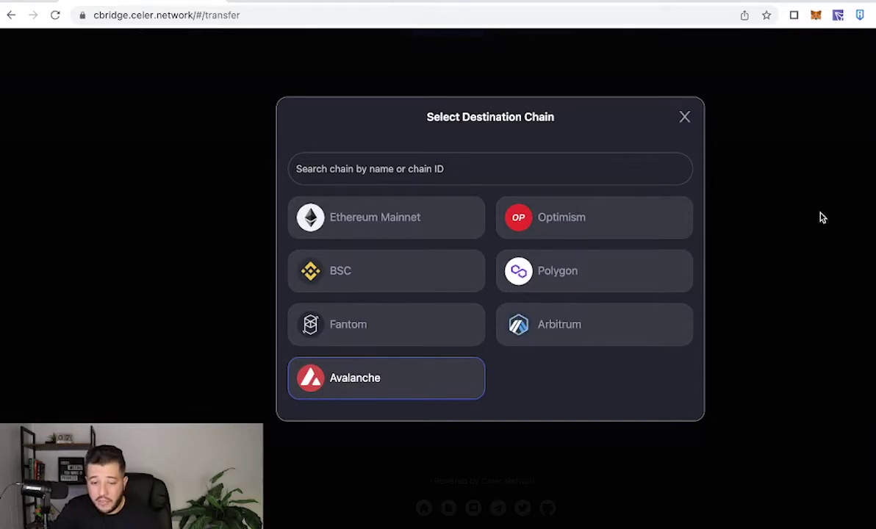
pyautogui.click(683, 119)
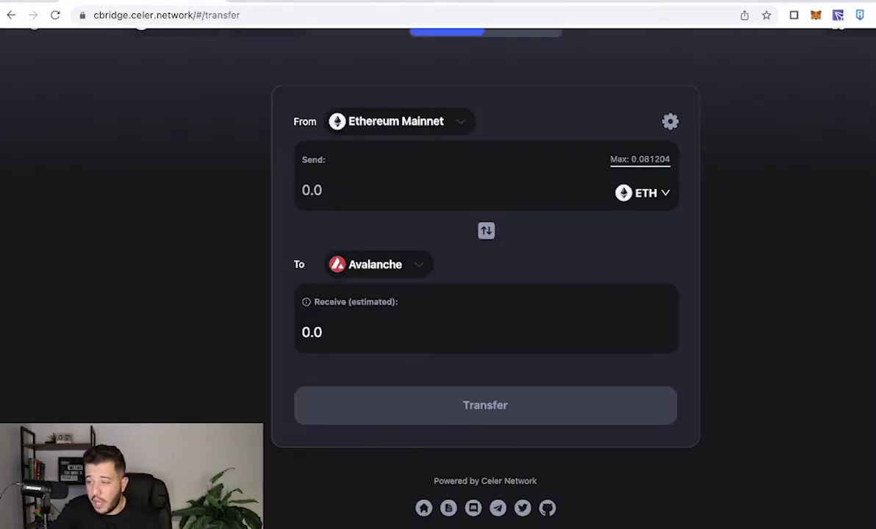
# - Switch to Chainlist, search the networks for "shib" and add ShibaChain to MetaMask, approving the request
pyautogui.click(253, 3)
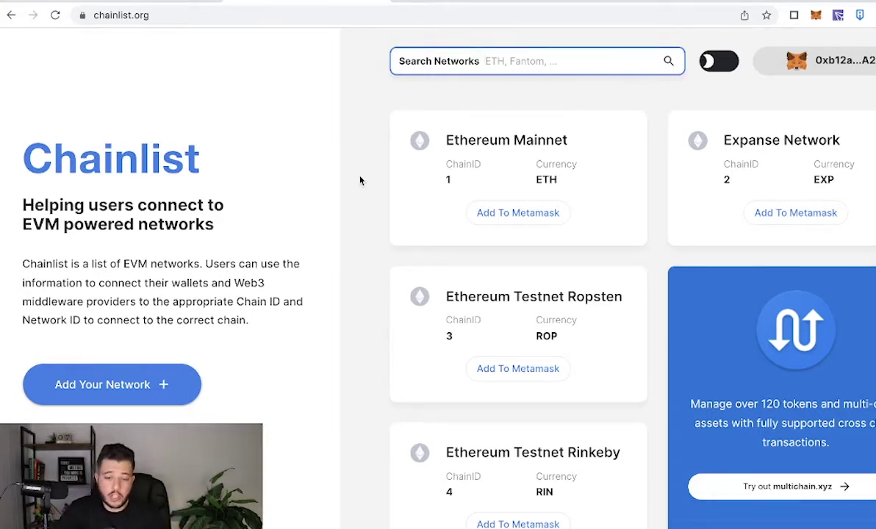
pyautogui.write('shib')
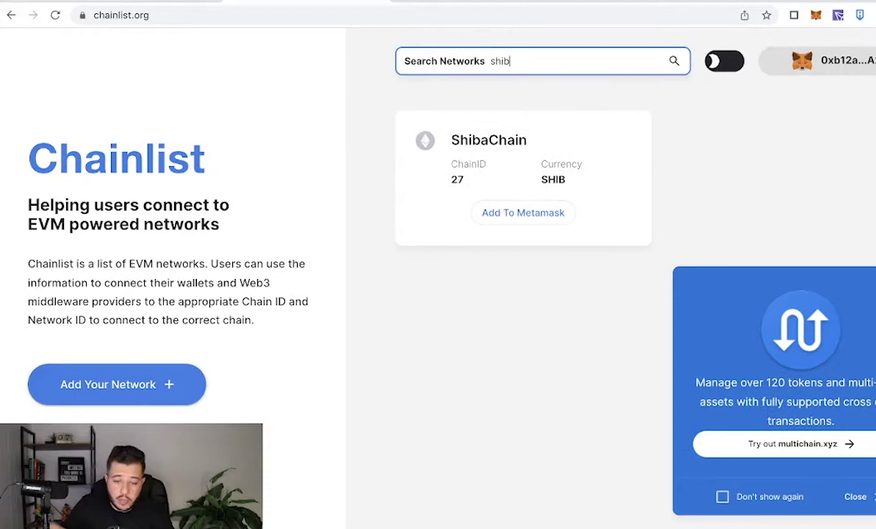
pyautogui.click(531, 215)
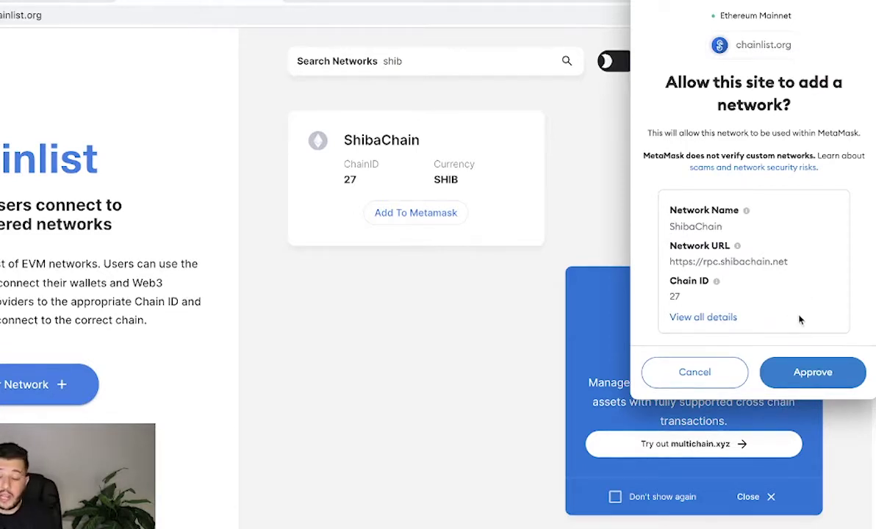
pyautogui.click(804, 372)
pyautogui.click(805, 384)
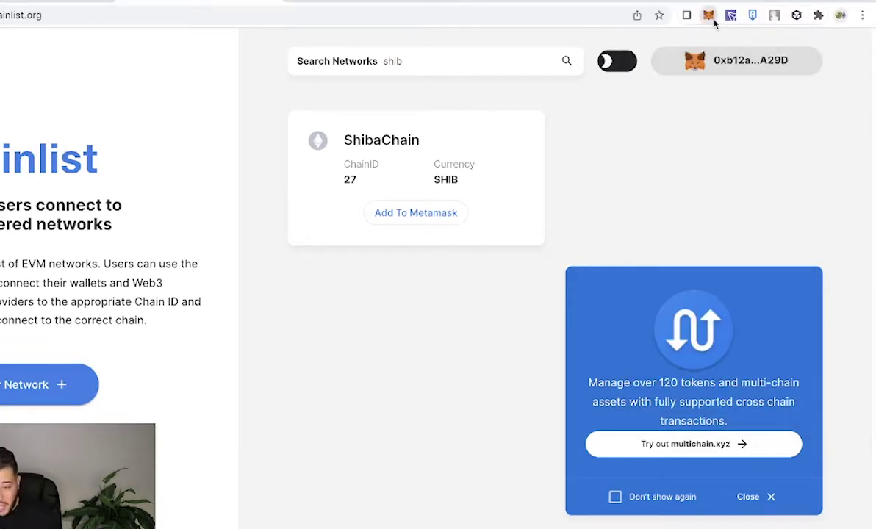
pyautogui.click(709, 16)
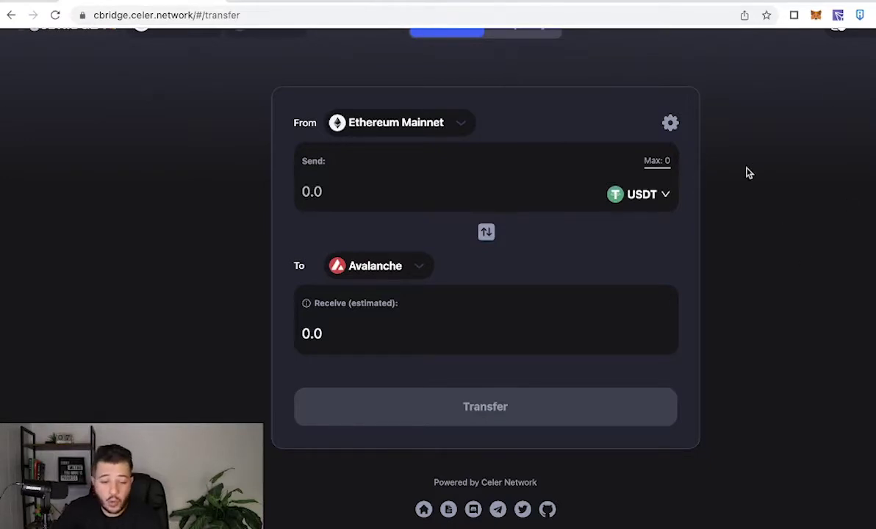
# - Look through the tokens that can be sent from Ethereum Mainnet in cBridge, without selecting one
pyautogui.scroll(1, 287, 191)
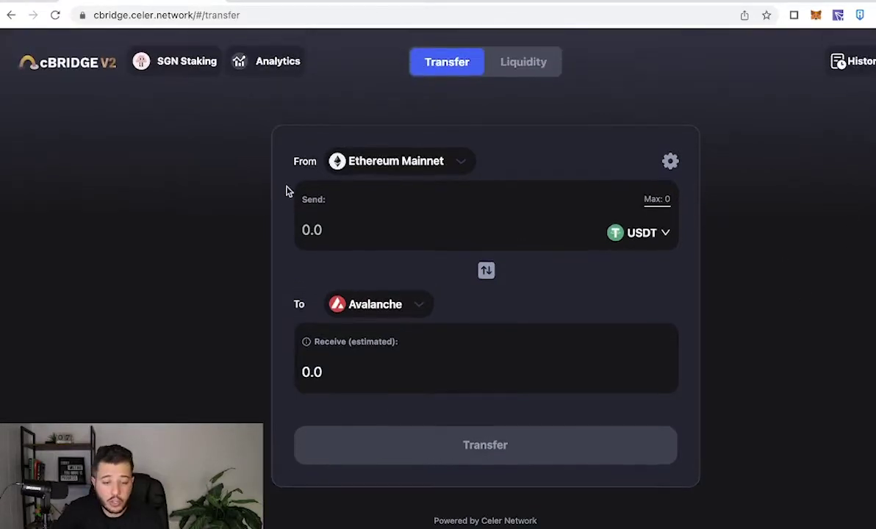
pyautogui.click(640, 234)
pyautogui.click(649, 116)
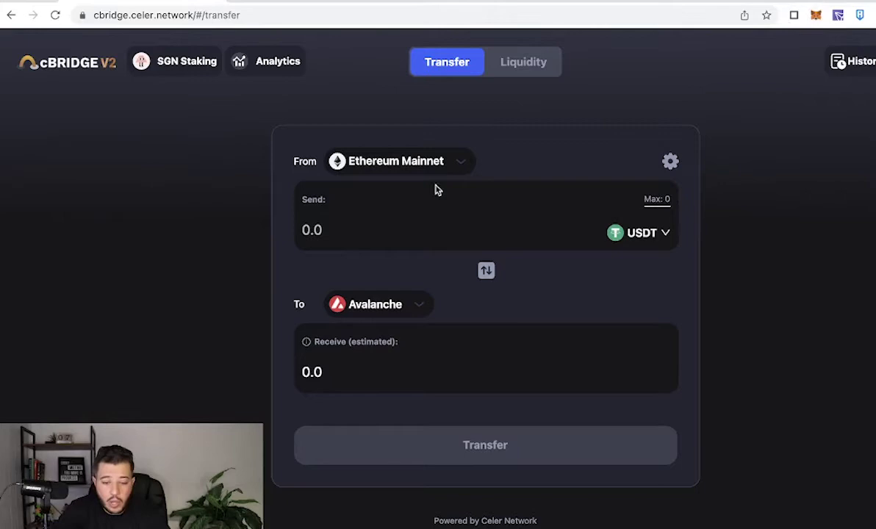
# - Set the source chain to BSC and allow the network switch in MetaMask
pyautogui.click(371, 169)
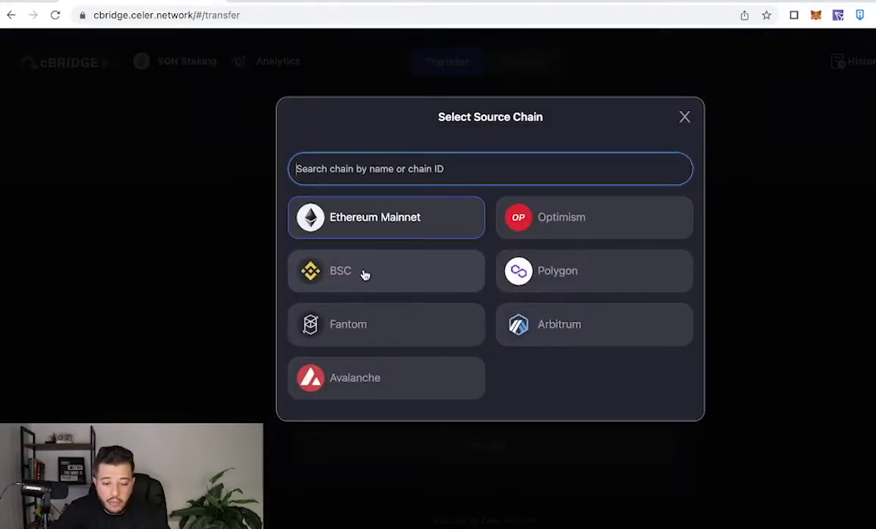
pyautogui.click(360, 275)
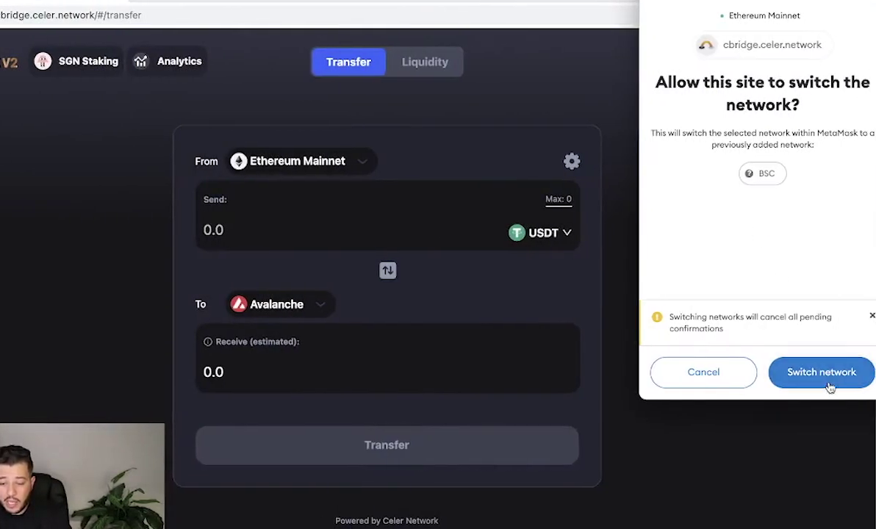
pyautogui.click(831, 384)
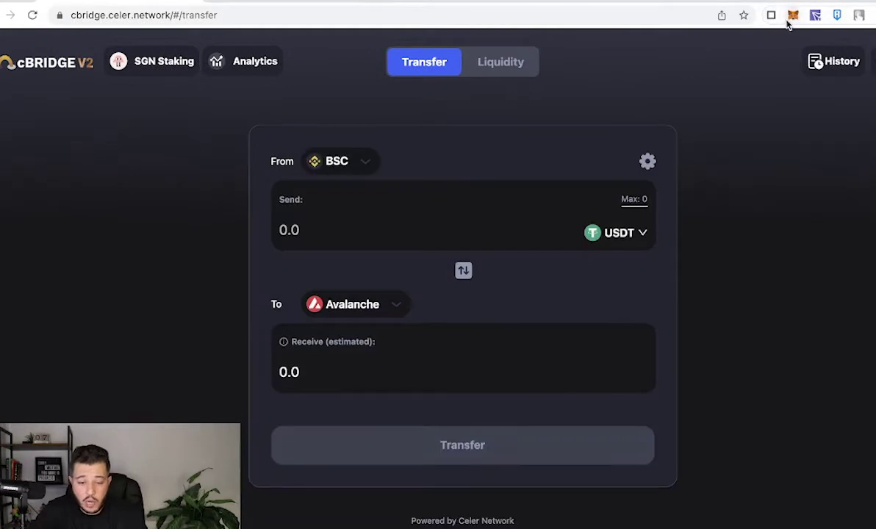
# - Set the source chain back to Ethereum Mainnet and allow the network switch in MetaMask
pyautogui.click(346, 162)
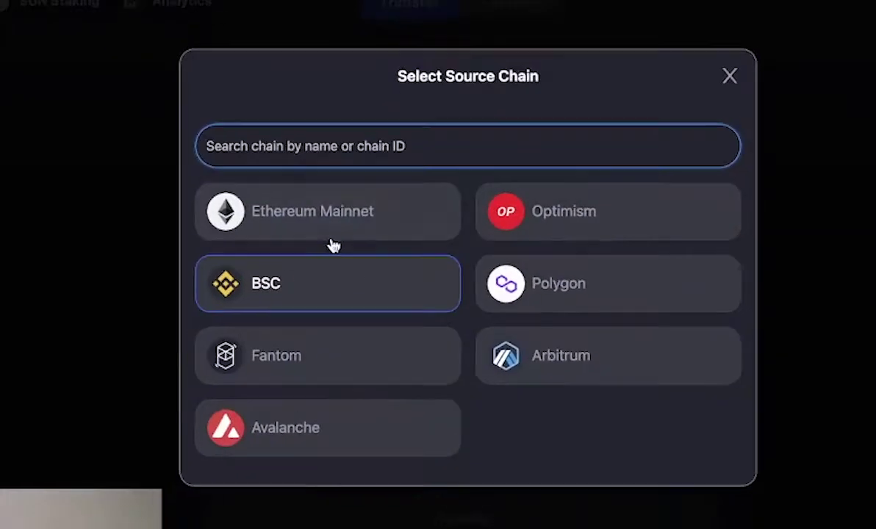
pyautogui.click(362, 229)
pyautogui.click(817, 419)
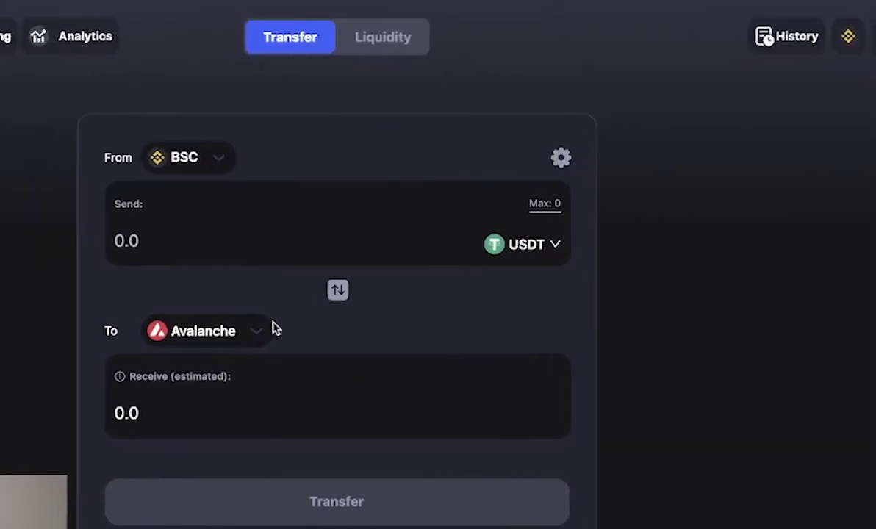
# - Select ETH as the token, set the send amount to 0.01 and view the fee breakdown for the Avalanche transfer
pyautogui.click(635, 245)
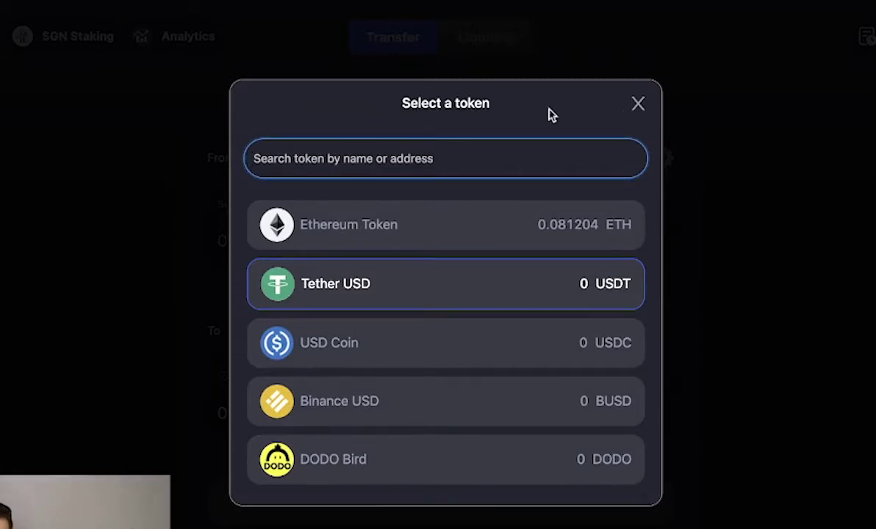
pyautogui.click(503, 246)
pyautogui.click(387, 236)
pyautogui.write('0.01')
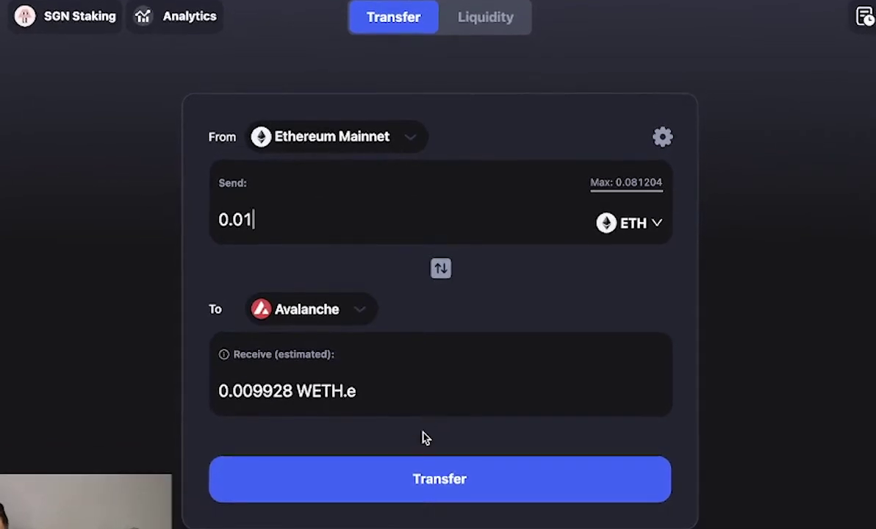
pyautogui.scroll(-3, 471, 435)
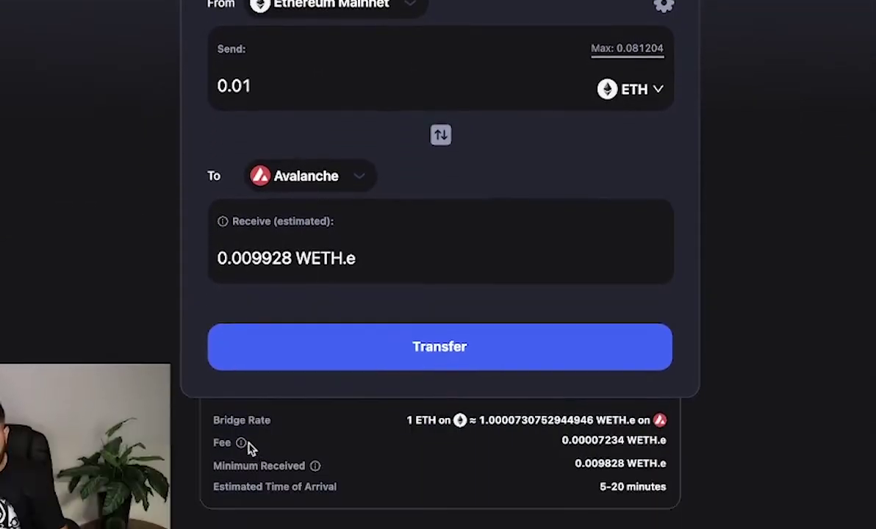
pyautogui.moveTo(243, 433)
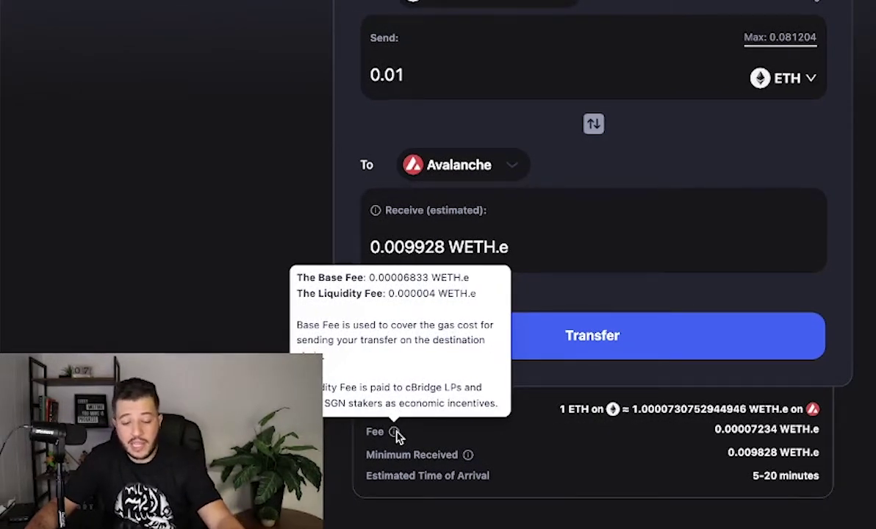
# - Submit the 0.01 ETH transfer to Avalanche, confirm the transaction in MetaMask and close the submission notice
pyautogui.click(631, 349)
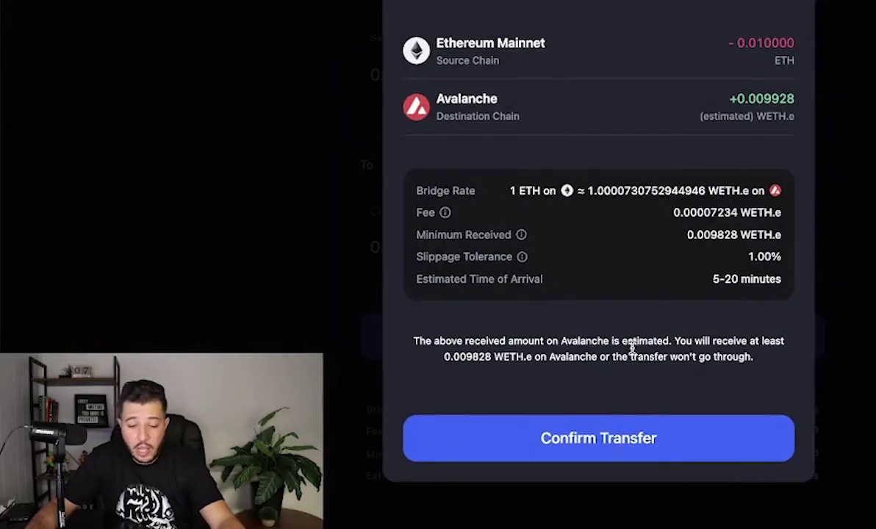
pyautogui.click(678, 445)
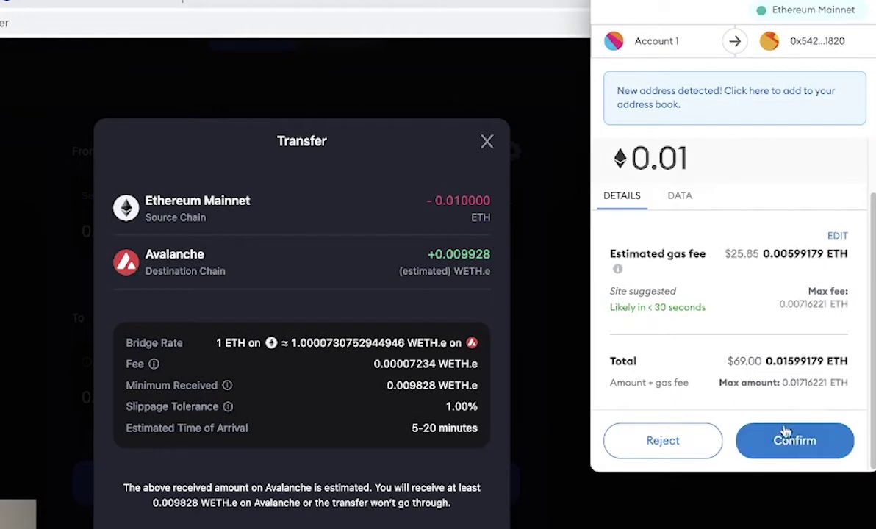
pyautogui.click(785, 434)
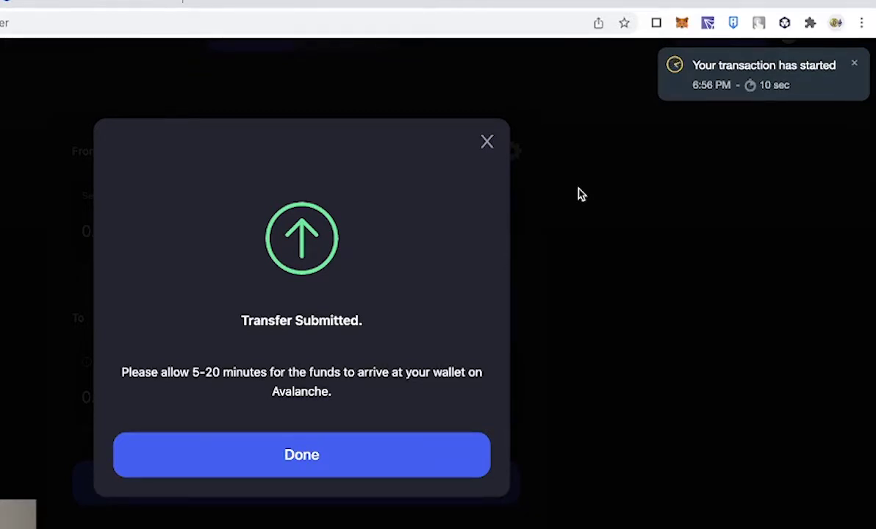
pyautogui.click(487, 142)
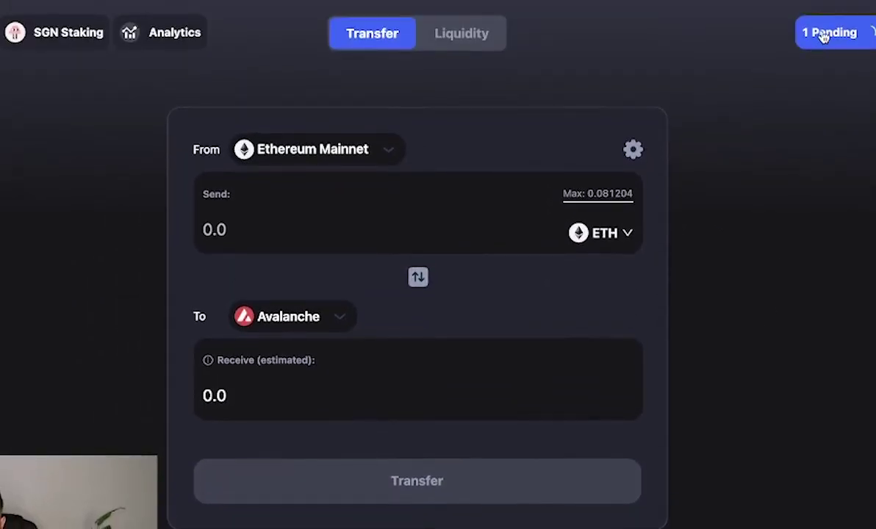
# - Check the pending transfer's status in the transfer history and compare it with the earlier completed transfers
pyautogui.click(823, 34)
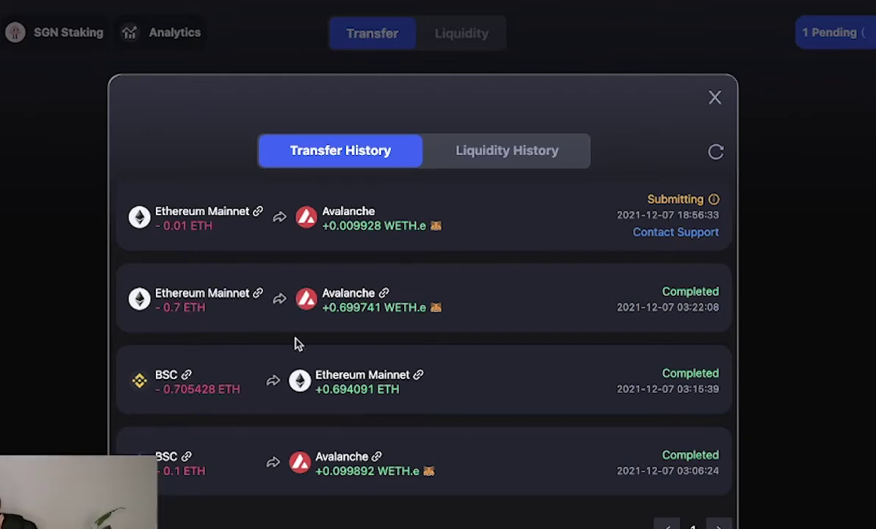
pyautogui.click(713, 99)
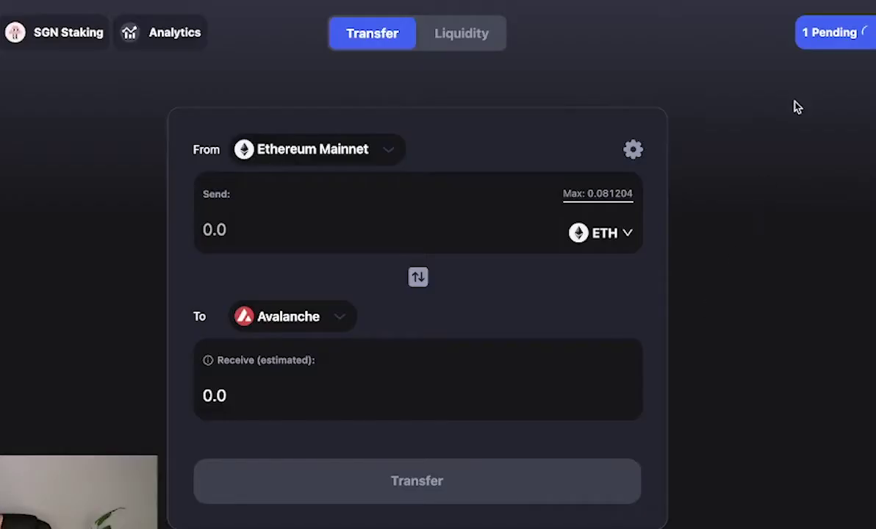
pyautogui.scroll(-1, 740, 275)
pyautogui.scroll(1, 739, 276)
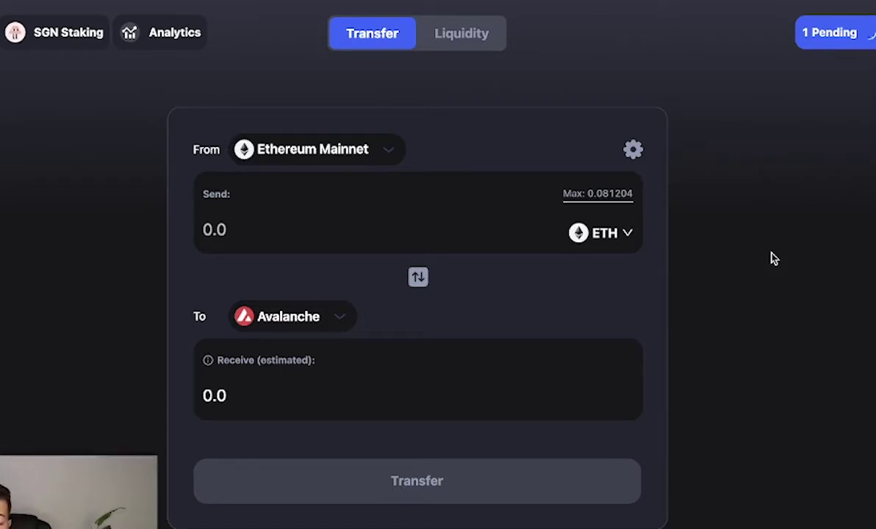
pyautogui.click(829, 32)
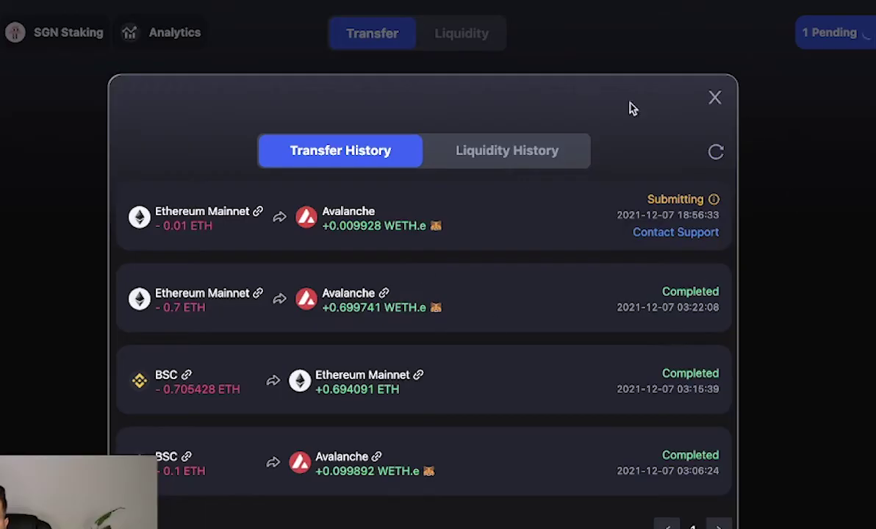
pyautogui.click(715, 99)
pyautogui.click(824, 43)
pyautogui.doubleClick(659, 293)
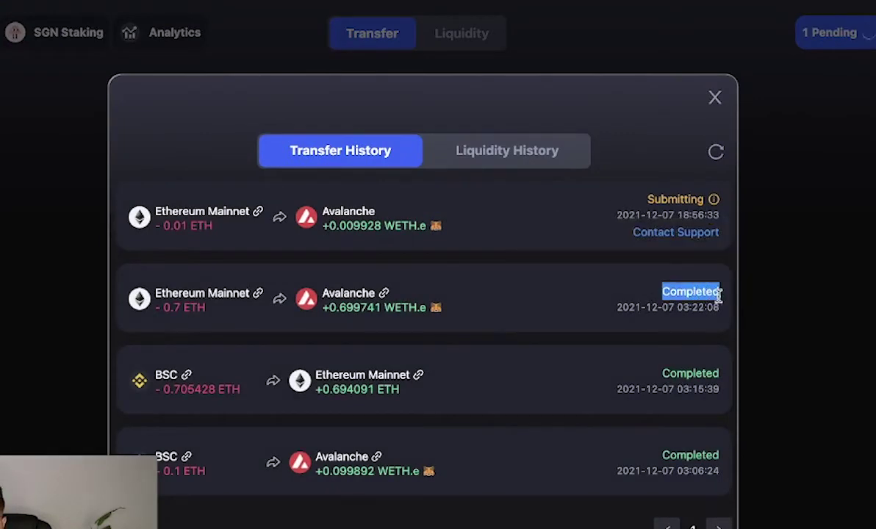
pyautogui.click(650, 297)
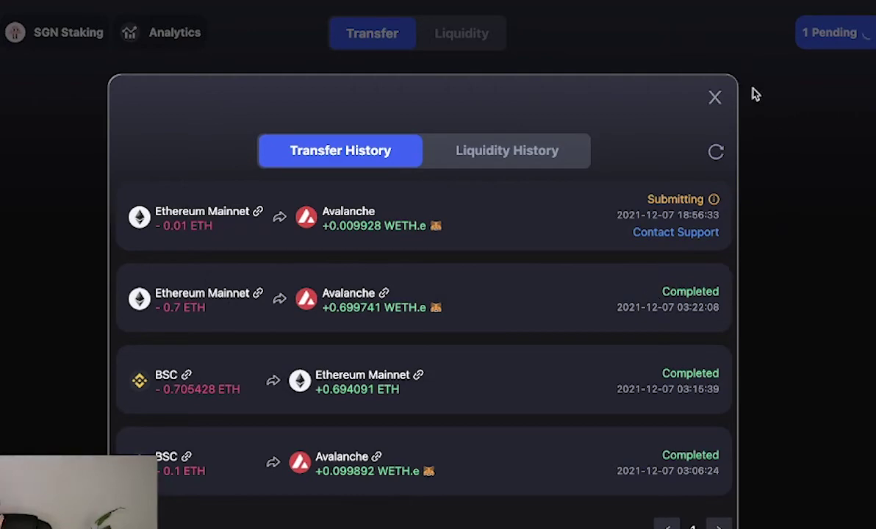
pyautogui.click(716, 98)
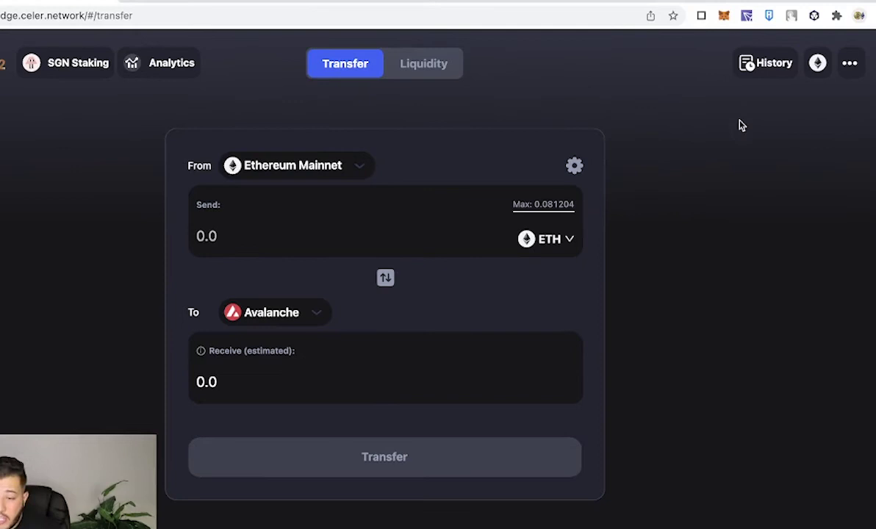
# - Reopen the transfer history, examine the sent and received amounts of the 0.01 ETH transfer, and close it
pyautogui.click(758, 73)
pyautogui.moveTo(161, 234); pyautogui.dragTo(179, 235)
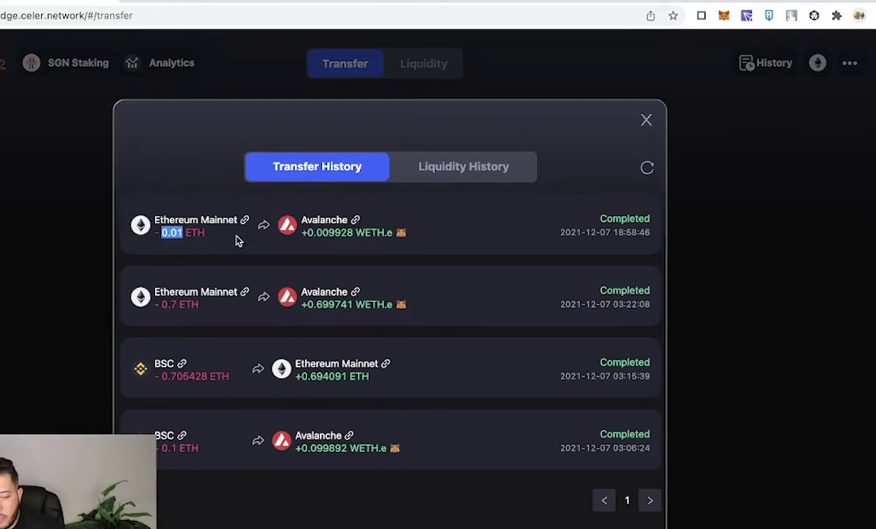
pyautogui.doubleClick(310, 233)
pyautogui.click(720, 219)
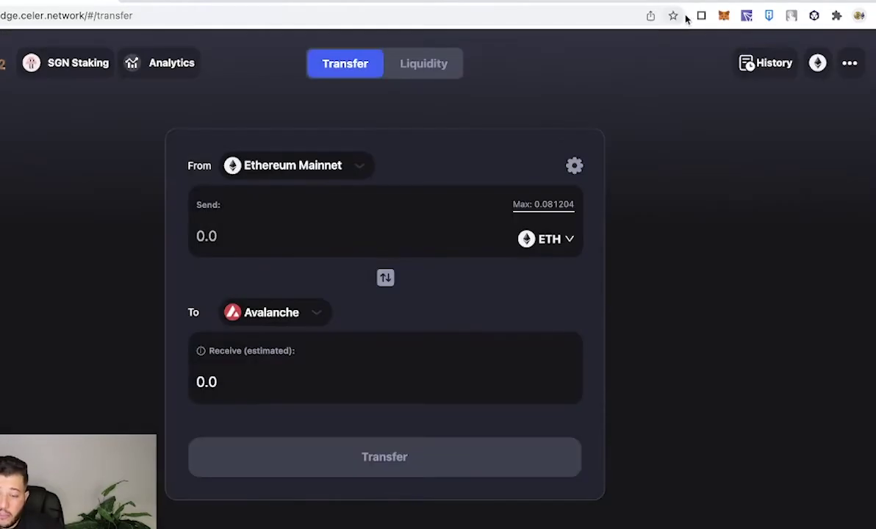
# - Switch the MetaMask wallet to the Avalanche Mainnet C-Chain network
pyautogui.click(724, 15)
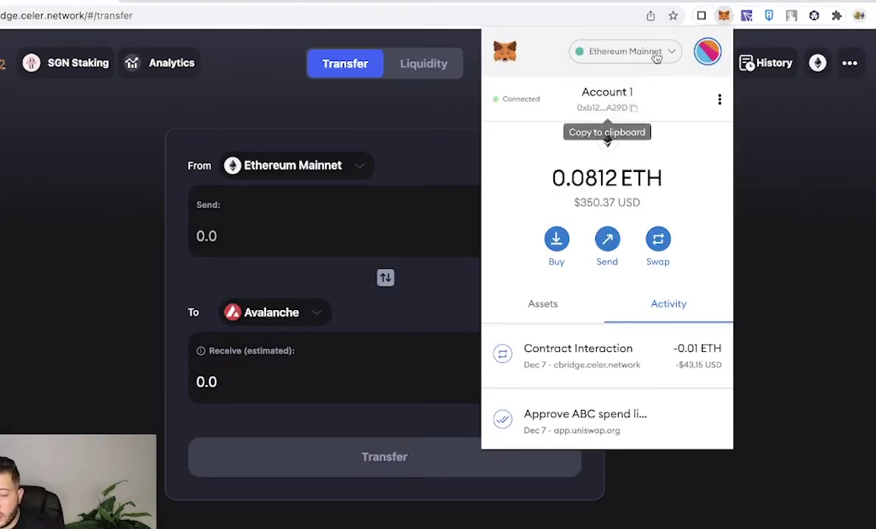
pyautogui.click(609, 53)
pyautogui.scroll(-3, 597, 209)
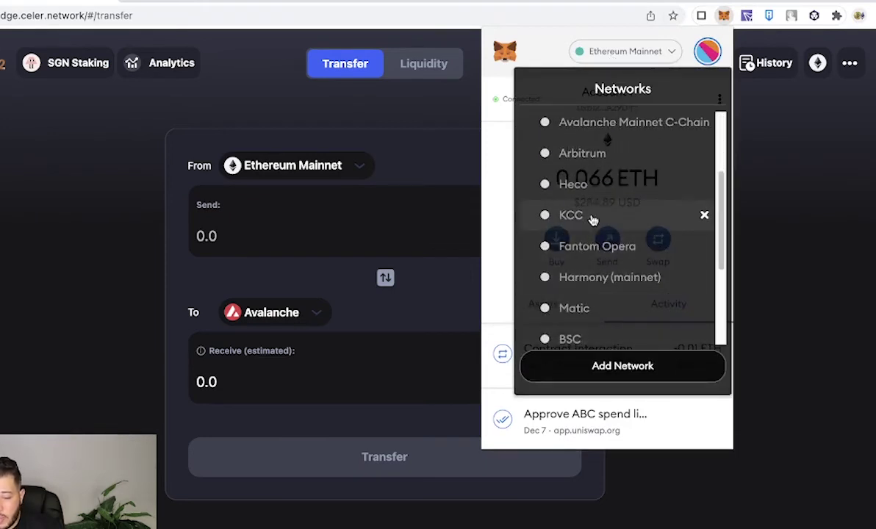
pyautogui.click(599, 125)
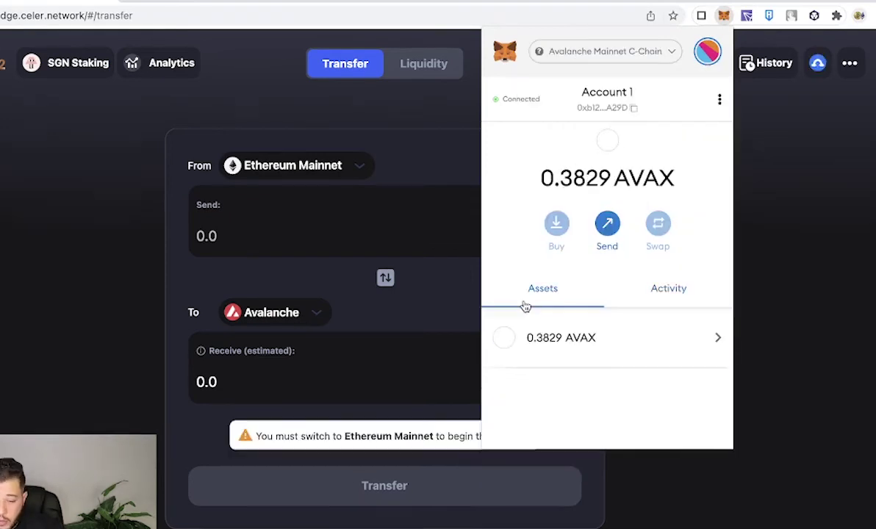
# - Open the WETH.e asset in the MetaMask wallet and examine its balance
pyautogui.scroll(-1, 581, 345)
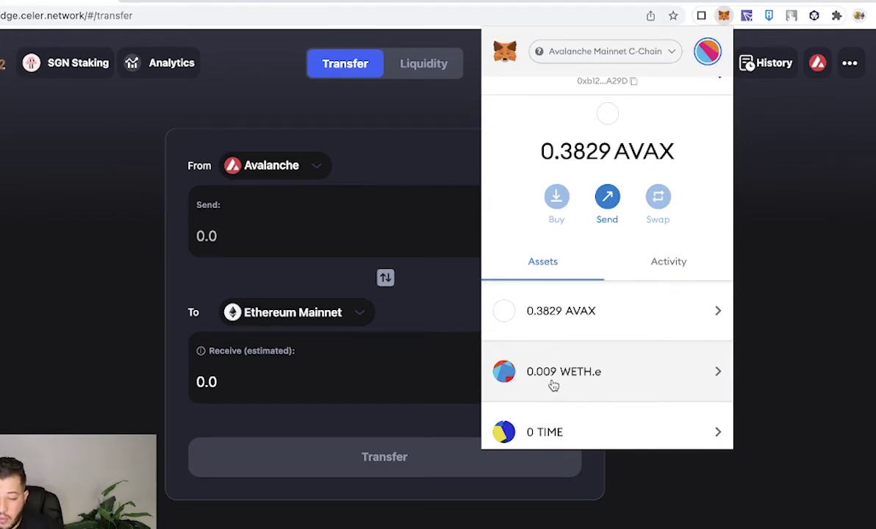
pyautogui.click(552, 383)
pyautogui.moveTo(597, 178); pyautogui.dragTo(631, 178)
pyautogui.click(597, 178)
pyautogui.click(636, 184)
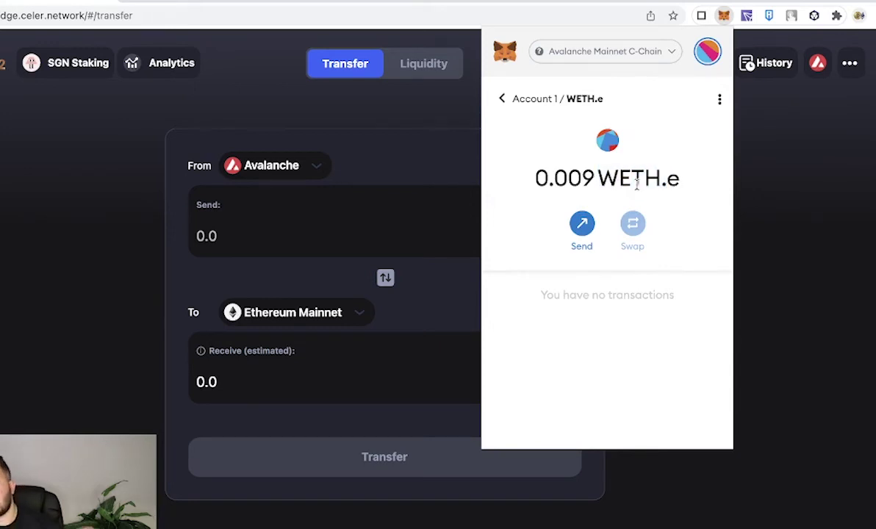